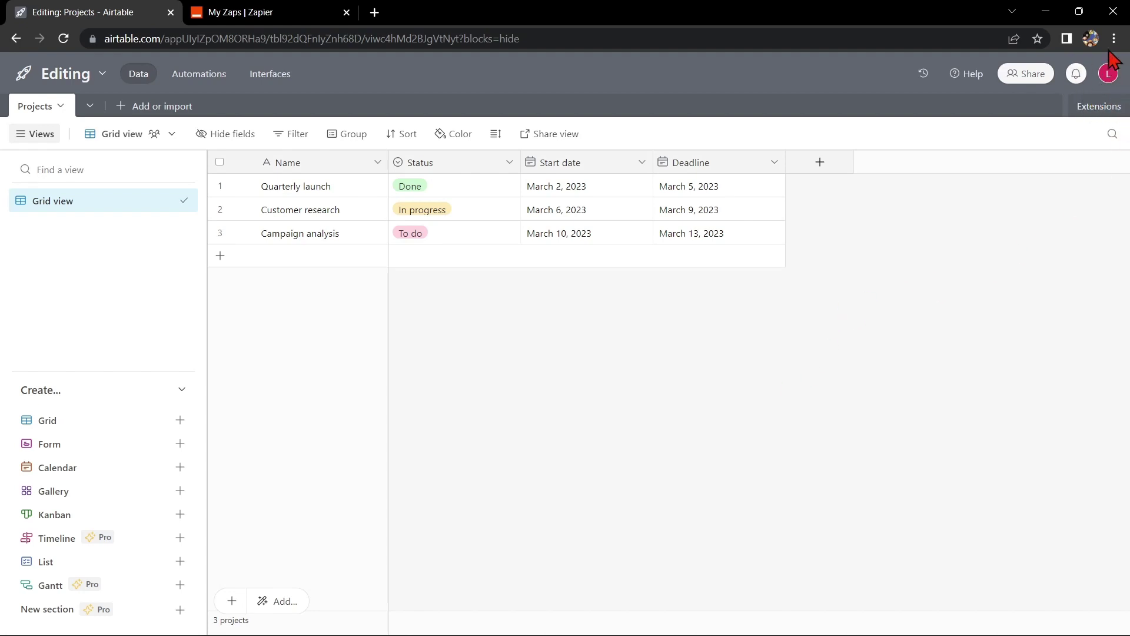
# - From the account menu, open Airtable's Integrations and start connecting a new Google Sheets account
pyautogui.click(1106, 78)
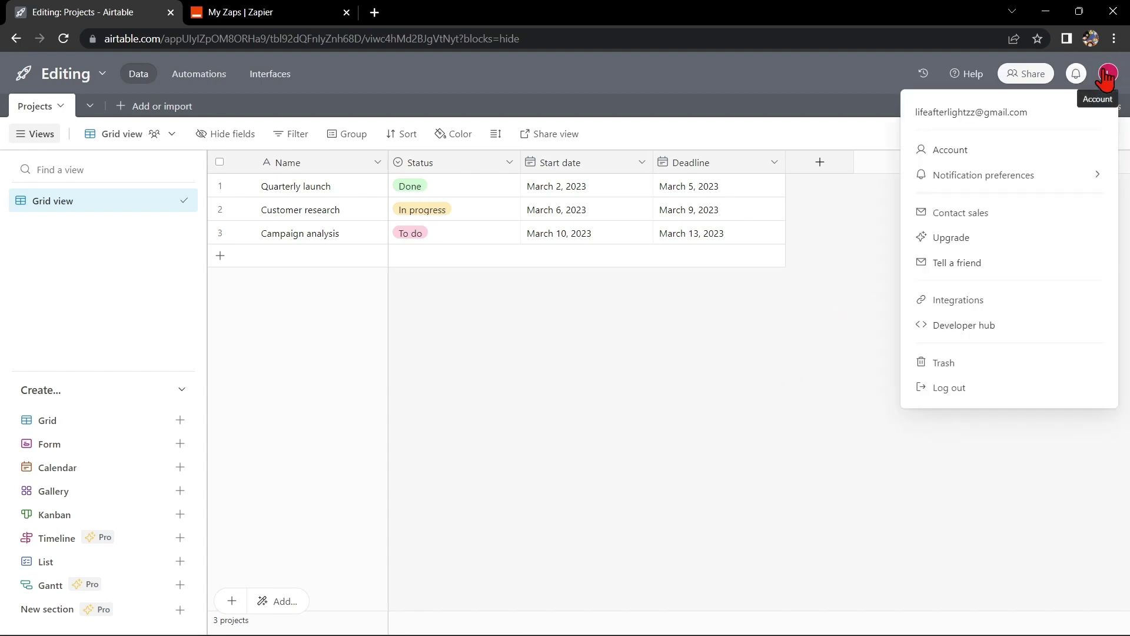
pyautogui.click(977, 316)
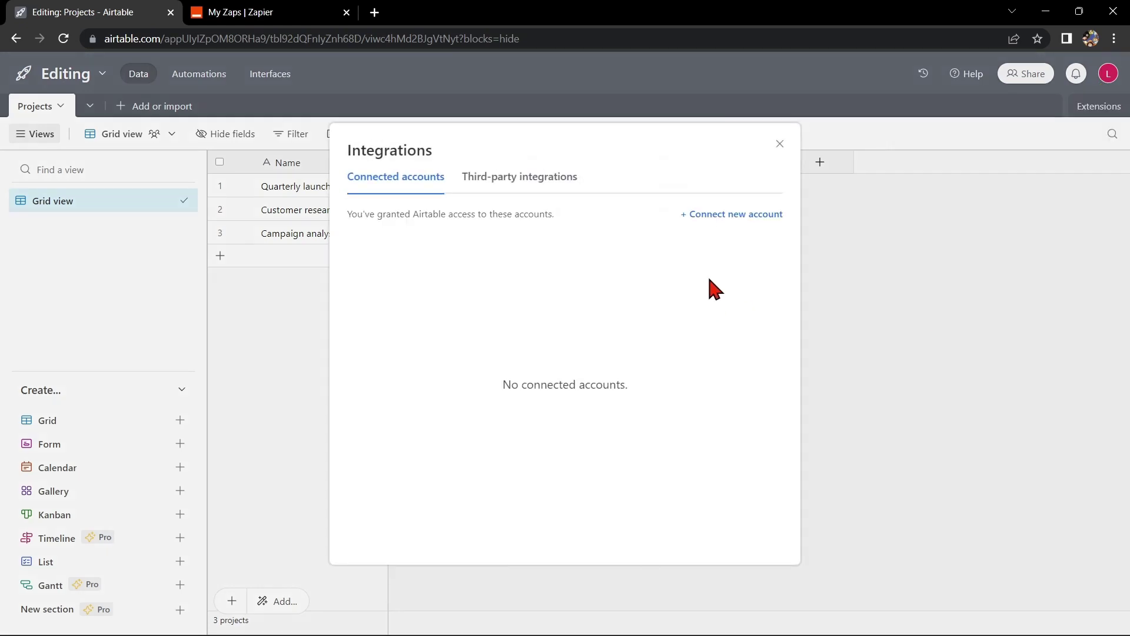
pyautogui.click(740, 221)
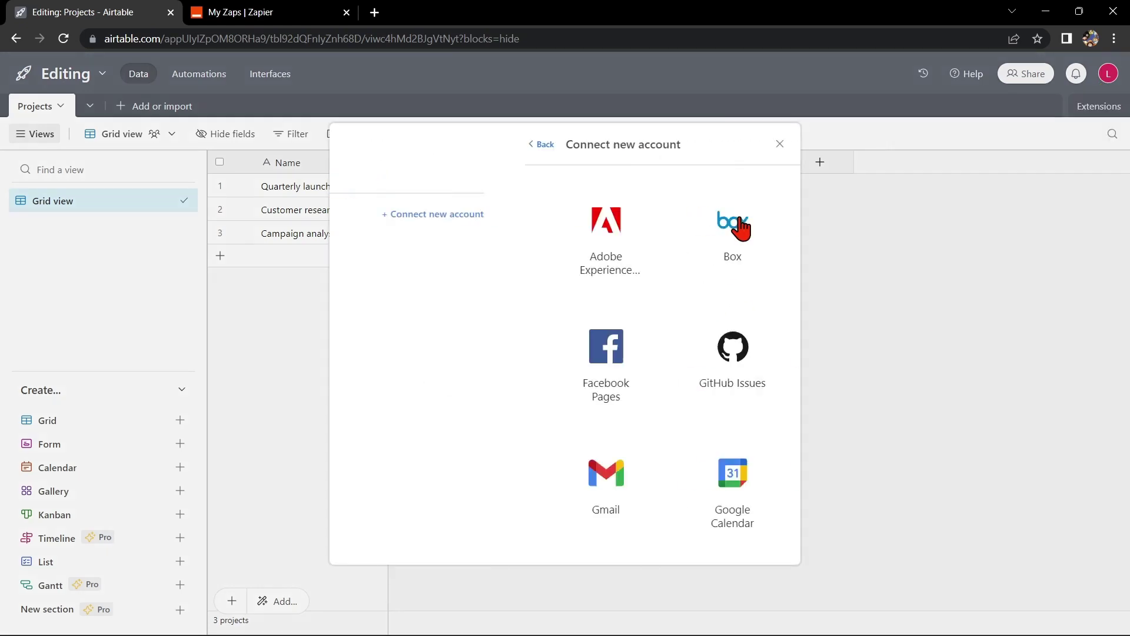
pyautogui.scroll(-1, 778, 238)
pyautogui.scroll(-1, 778, 237)
pyautogui.scroll(-1, 778, 237)
pyautogui.scroll(-1, 781, 237)
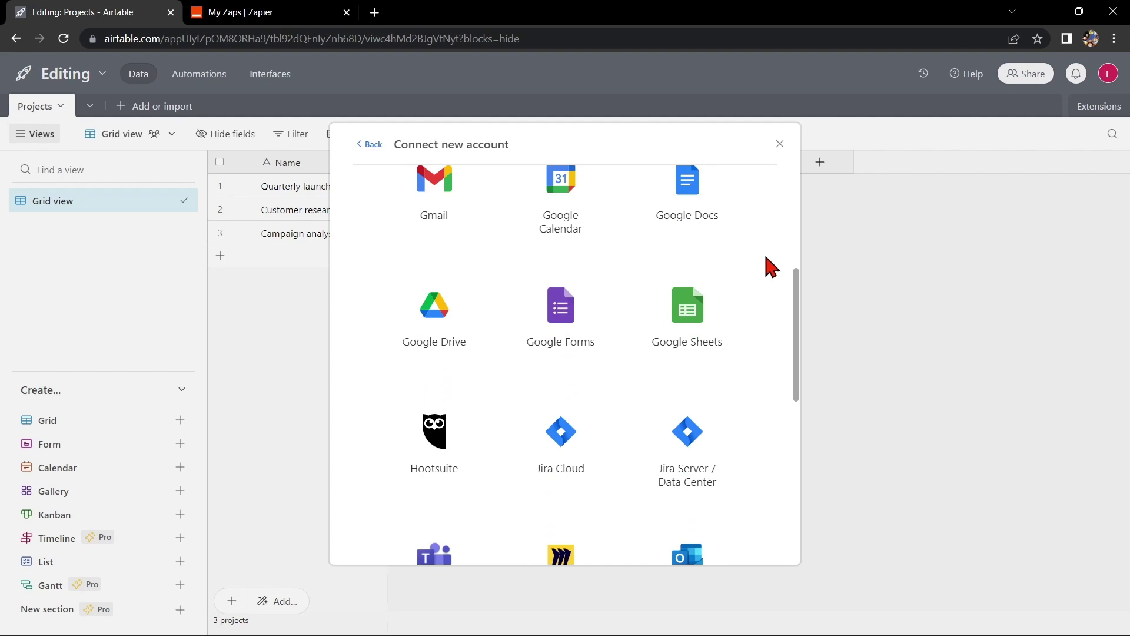
# - Sign in with the Google account and grant Airtable access to Google Sheets
pyautogui.click(694, 329)
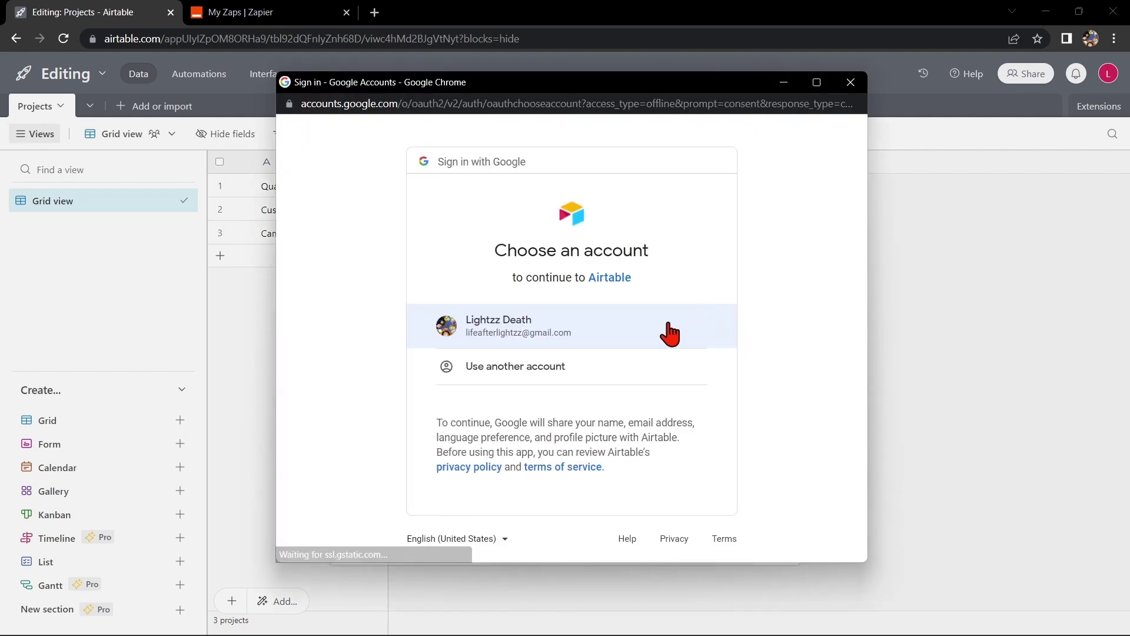
pyautogui.click(668, 332)
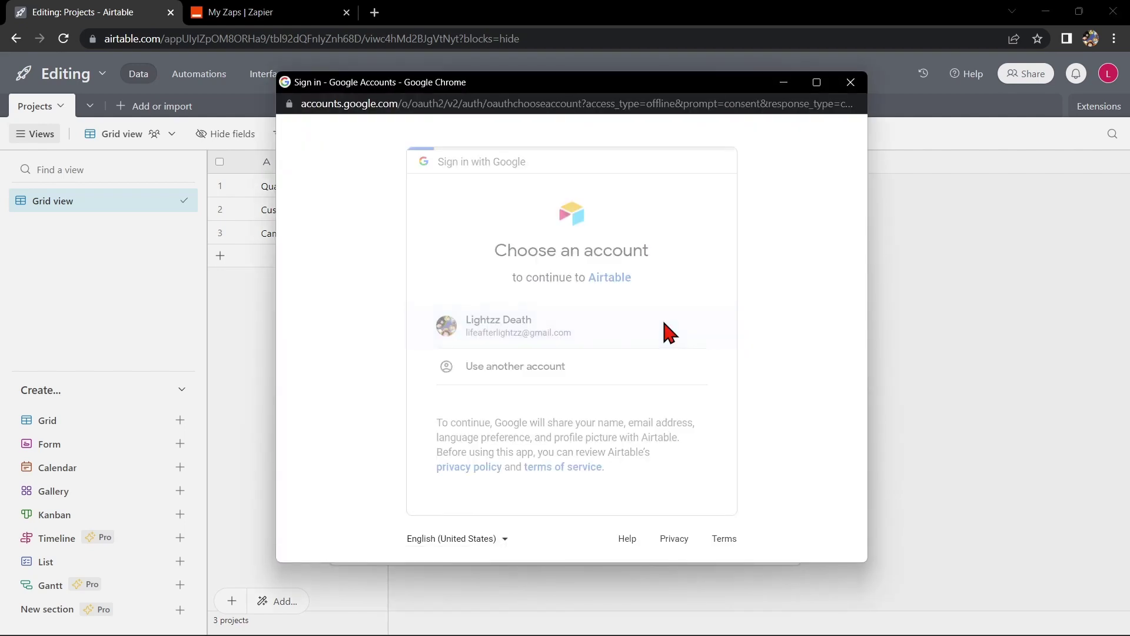
pyautogui.scroll(-1, 687, 408)
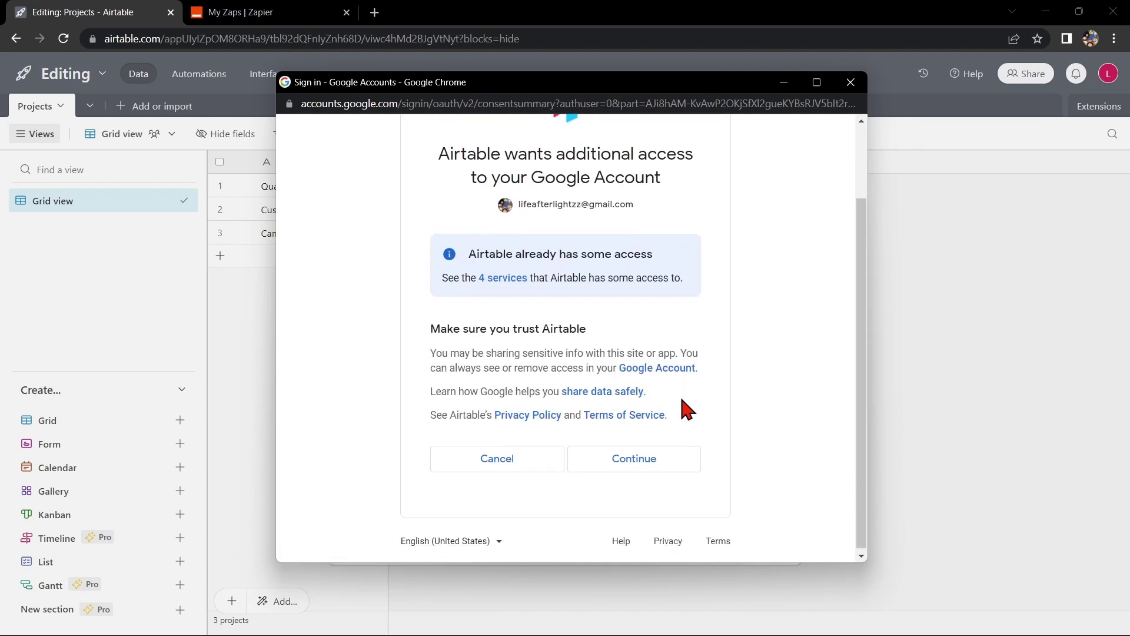
pyautogui.click(662, 458)
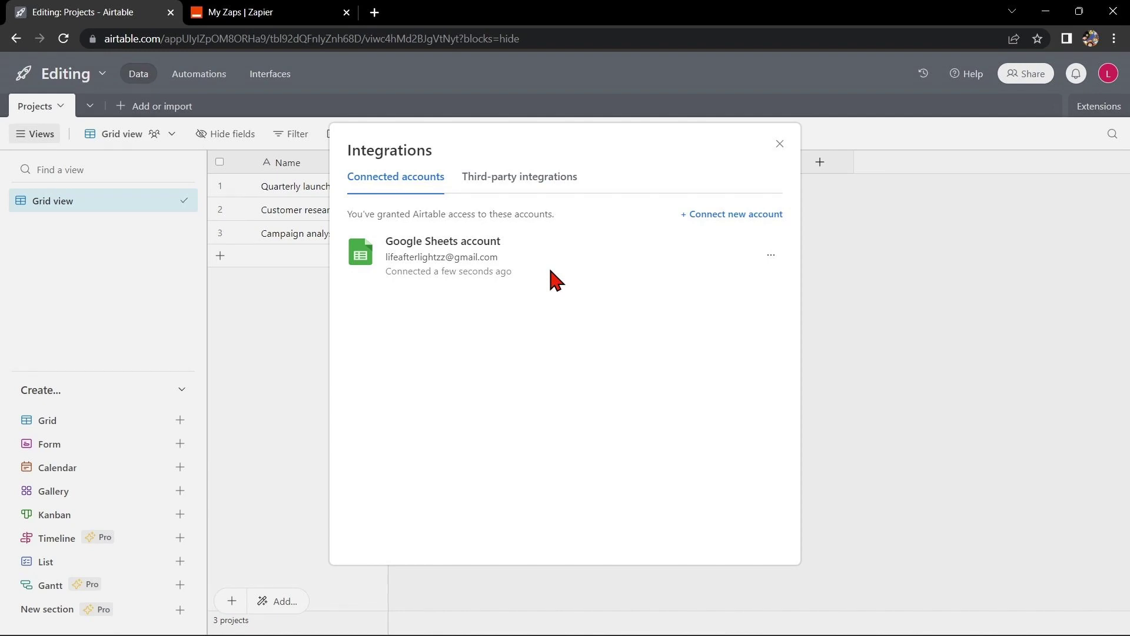
# - Go to the Zapier Zaps page and create a new Zap
pyautogui.click(263, 12)
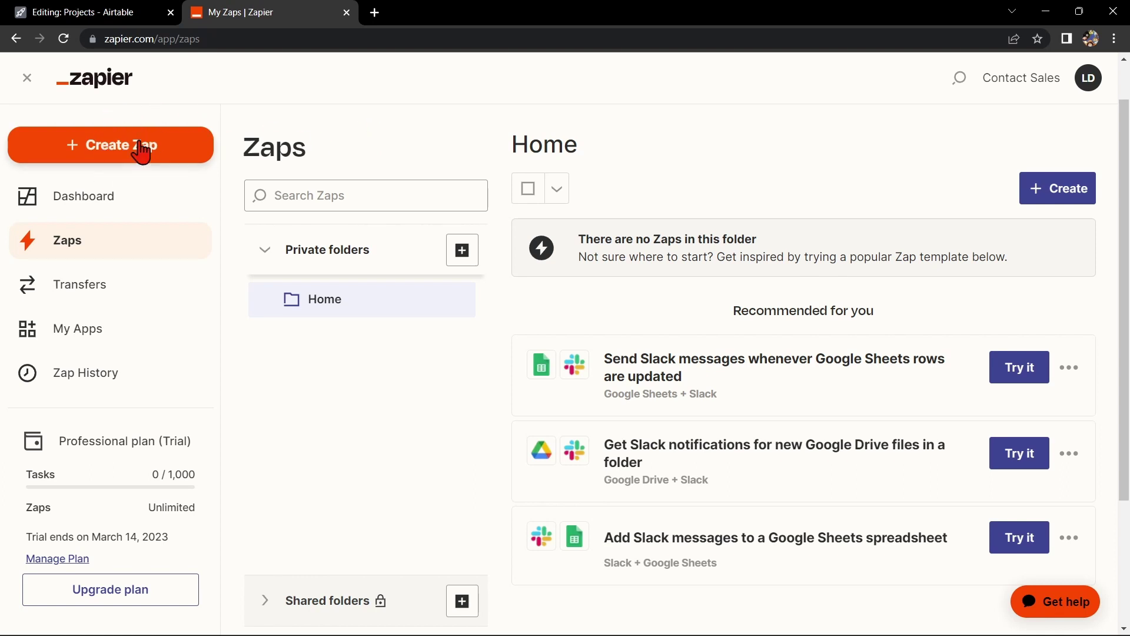
pyautogui.click(129, 155)
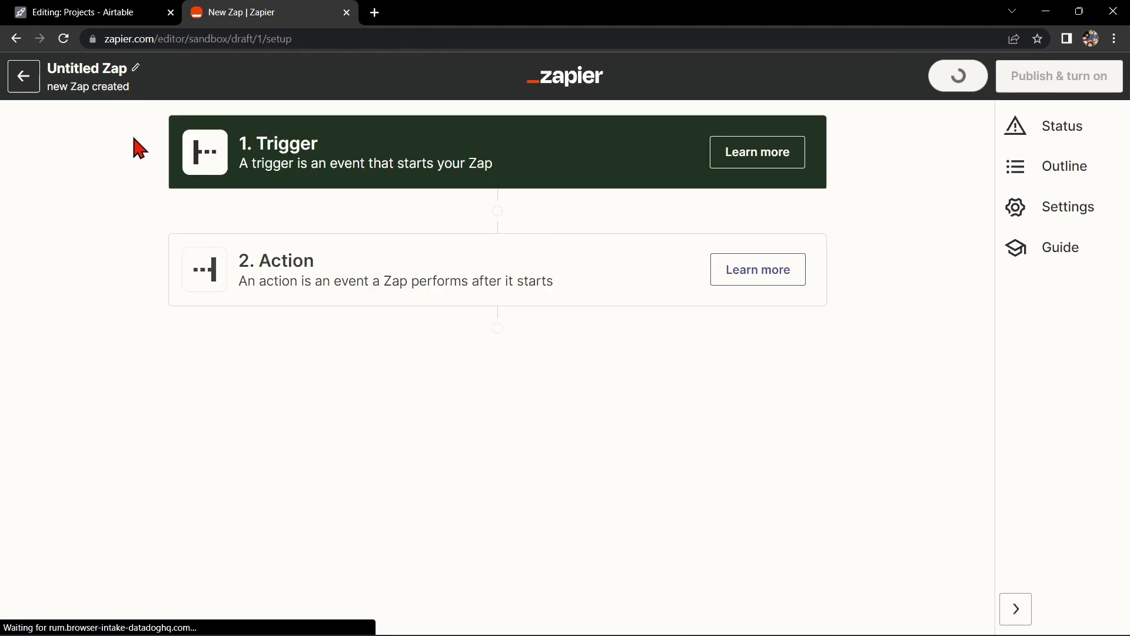
# - Name the Zap 'Airtable with Google Sheets' and make Airtable the trigger app
pyautogui.click(110, 69)
pyautogui.write('Airtable with Google Sheets')
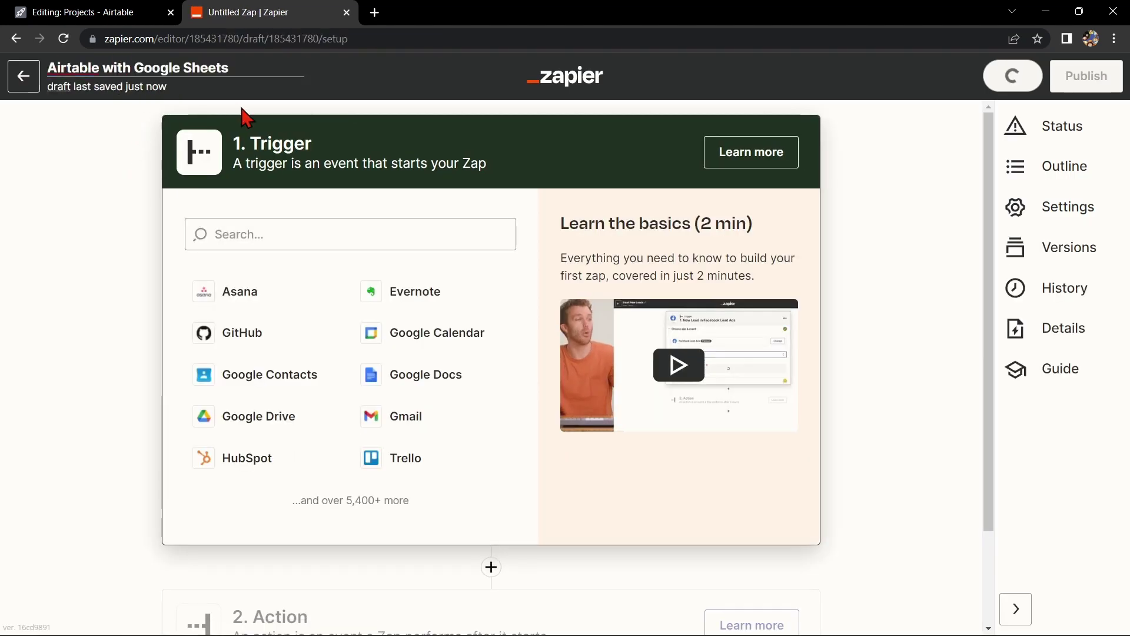
pyautogui.click(348, 231)
pyautogui.write('air')
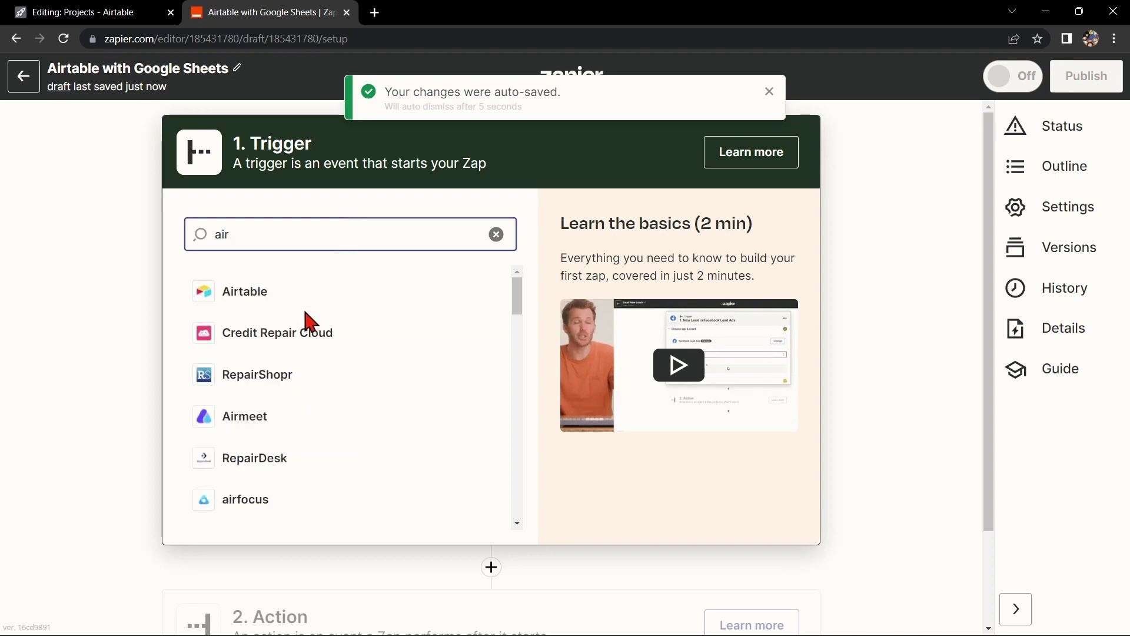
pyautogui.click(295, 299)
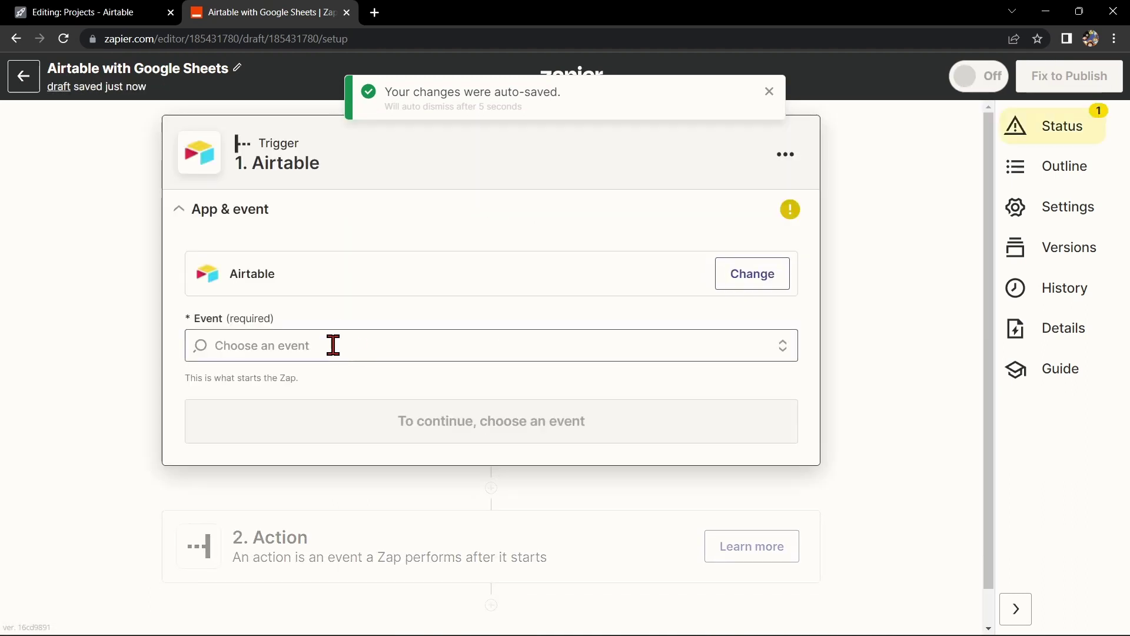
pyautogui.click(334, 346)
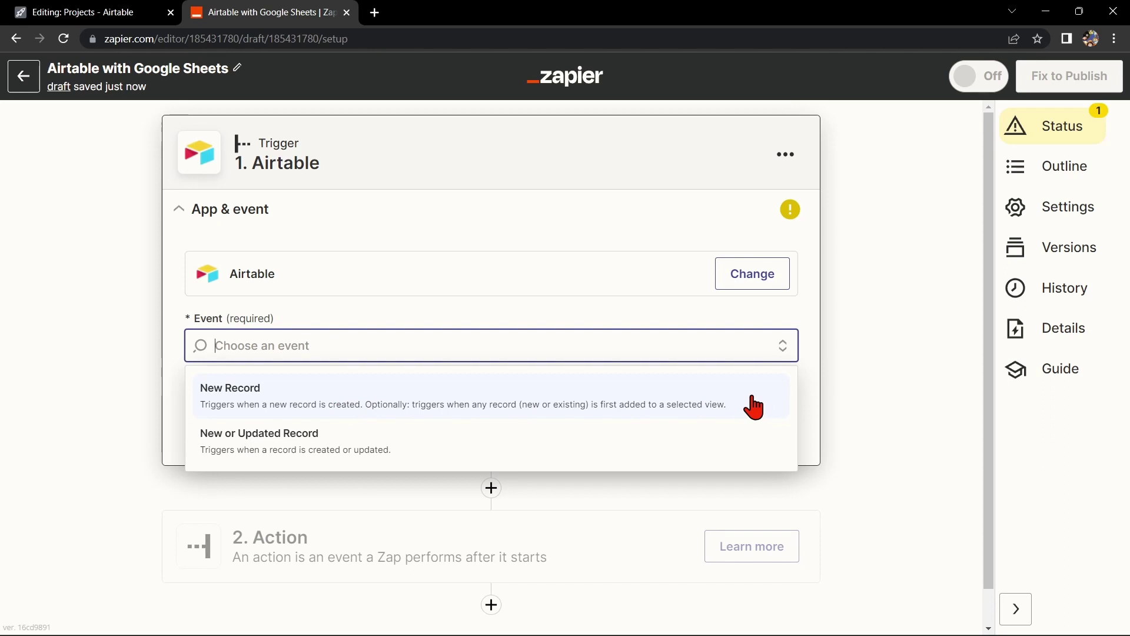
# - Set the Airtable trigger event to New Record and confirm the connected Airtable account
pyautogui.click(753, 406)
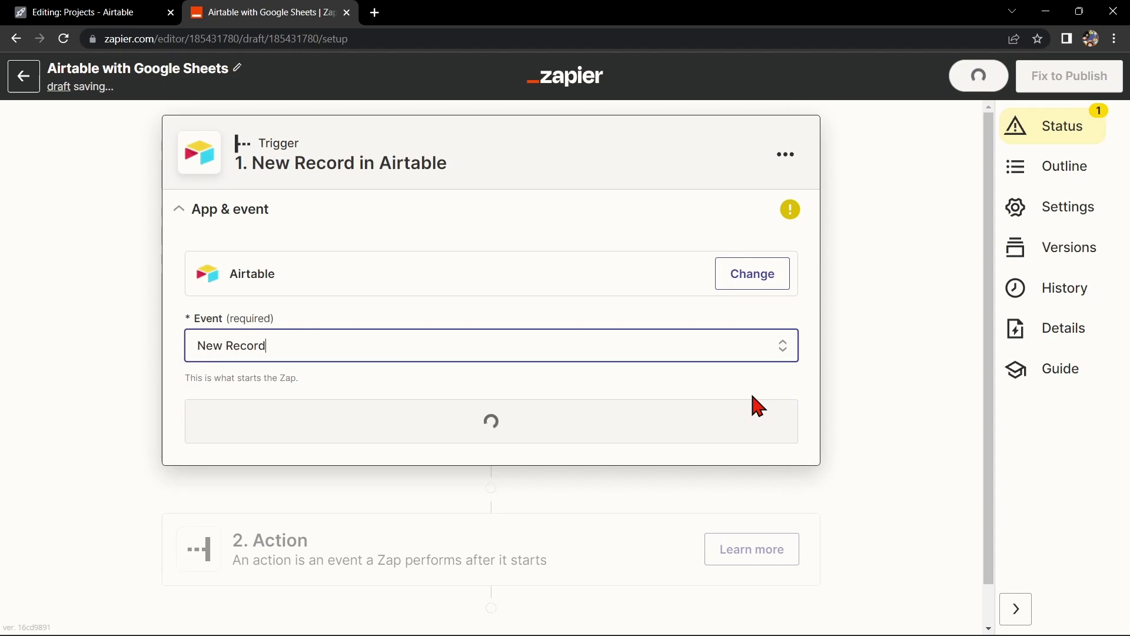
pyautogui.click(609, 437)
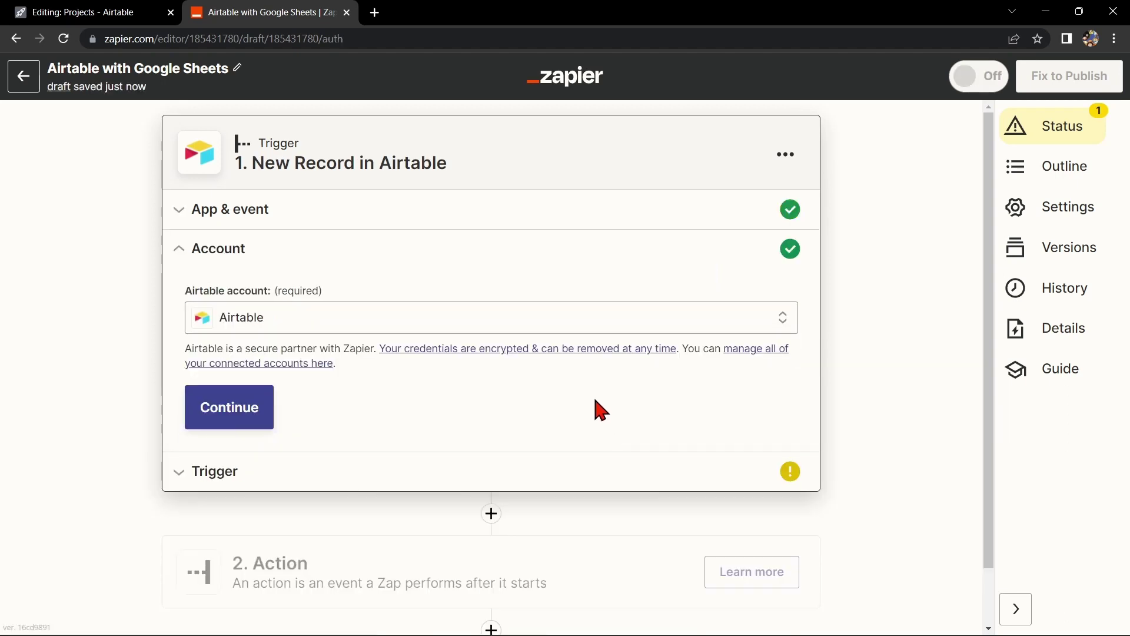
pyautogui.click(552, 327)
pyautogui.click(260, 412)
# - Point the trigger at the Editing base's Projects table and test it, finding Record C
pyautogui.click(384, 371)
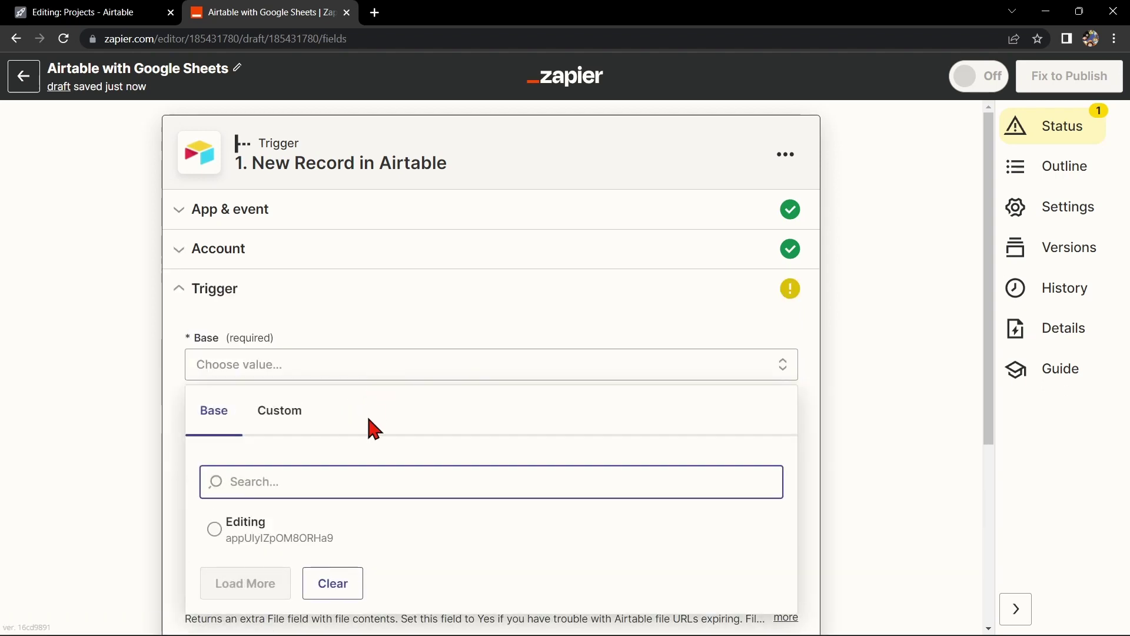
pyautogui.click(340, 460)
pyautogui.click(345, 437)
pyautogui.click(323, 611)
pyautogui.scroll(-3, 372, 465)
pyautogui.click(371, 465)
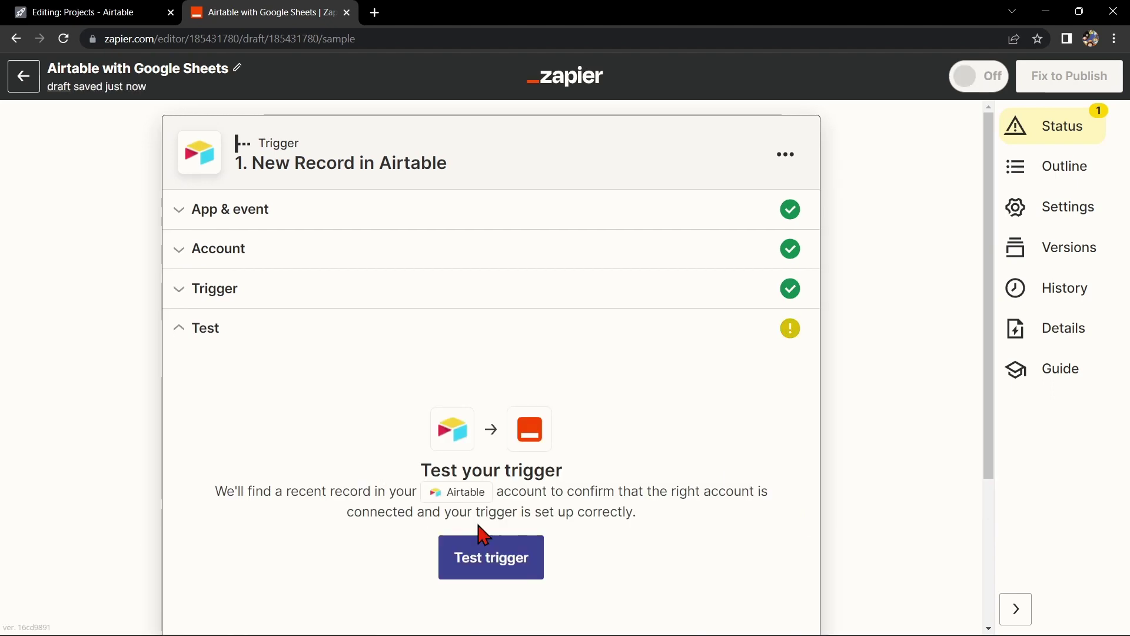
pyautogui.scroll(-2, 548, 468)
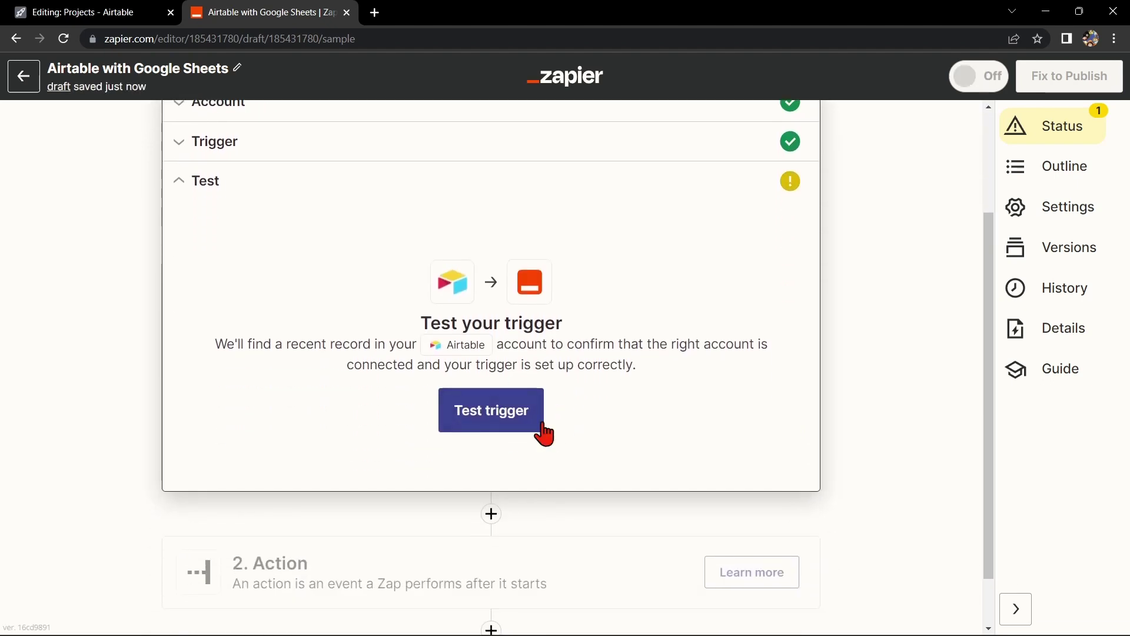
pyautogui.click(524, 416)
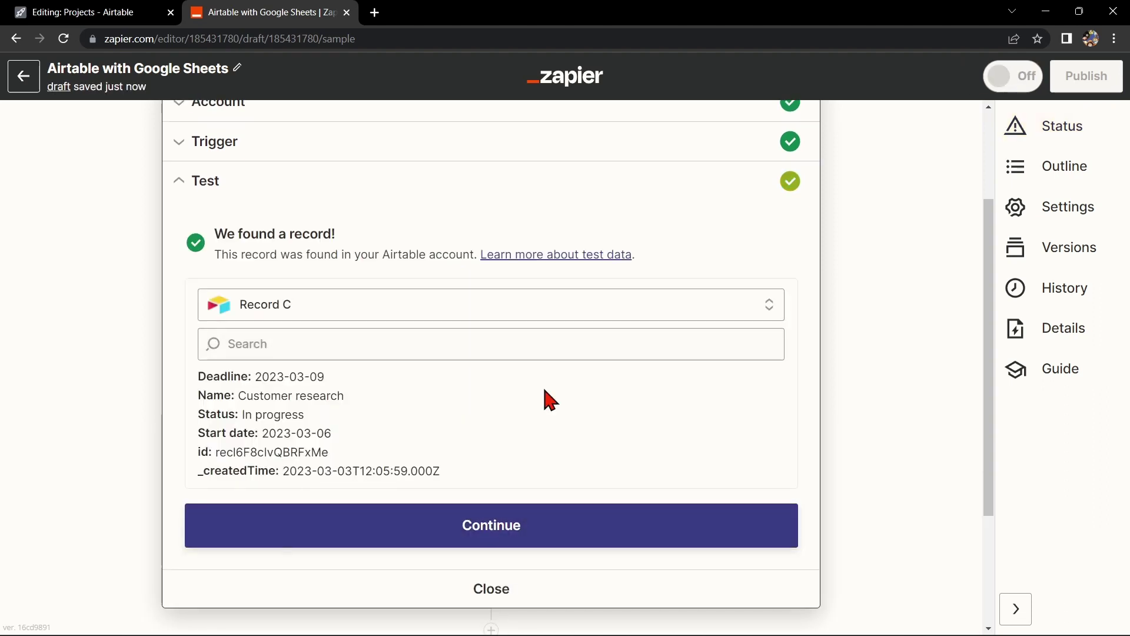
pyautogui.scroll(-1, 713, 429)
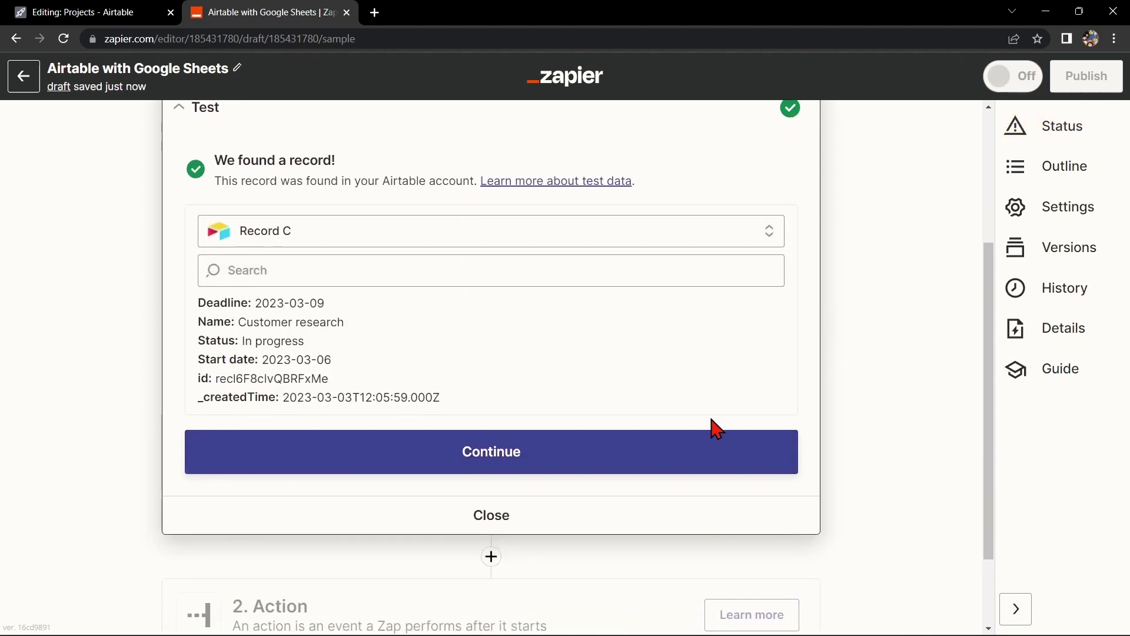
# - Make the action step a Google Sheets Create Spreadsheet Row event
pyautogui.click(580, 457)
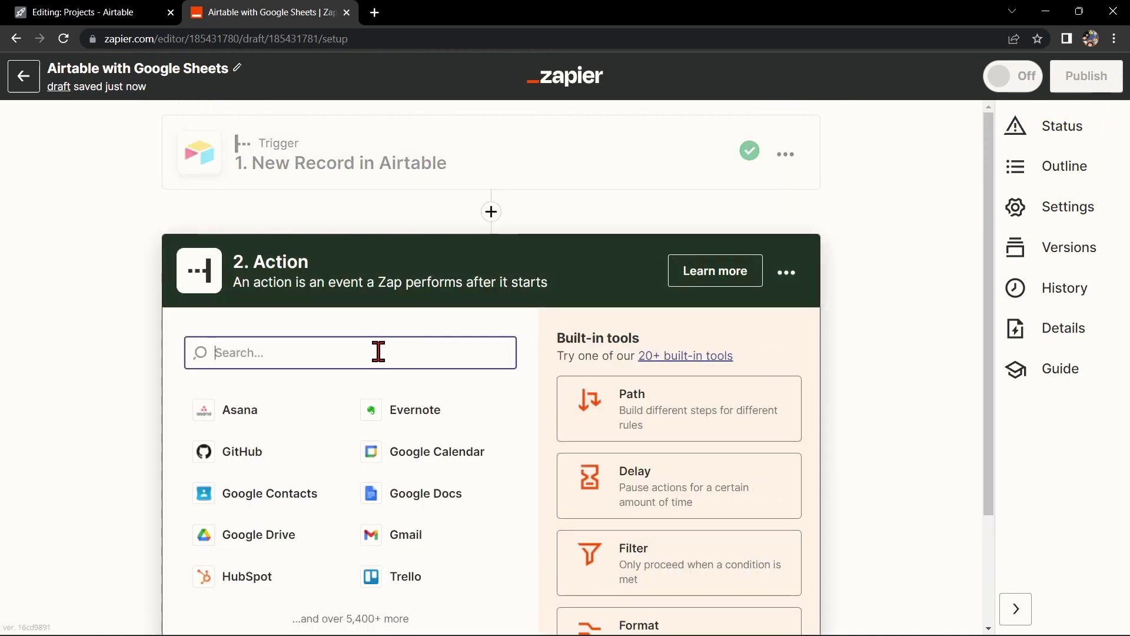
pyautogui.write('gool')
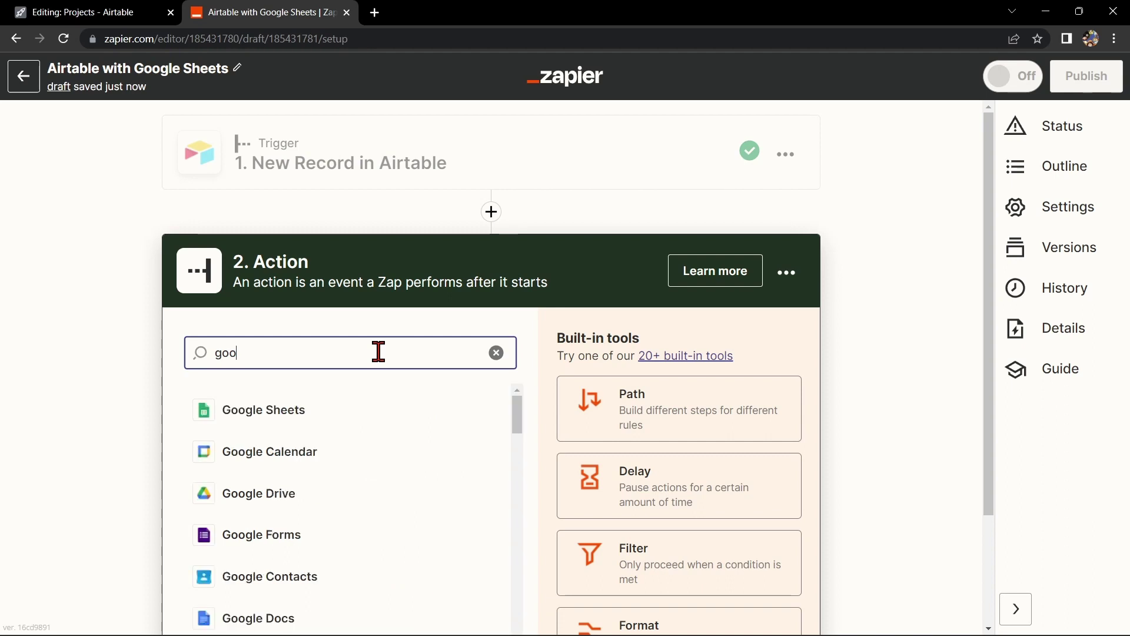
pyautogui.click(363, 412)
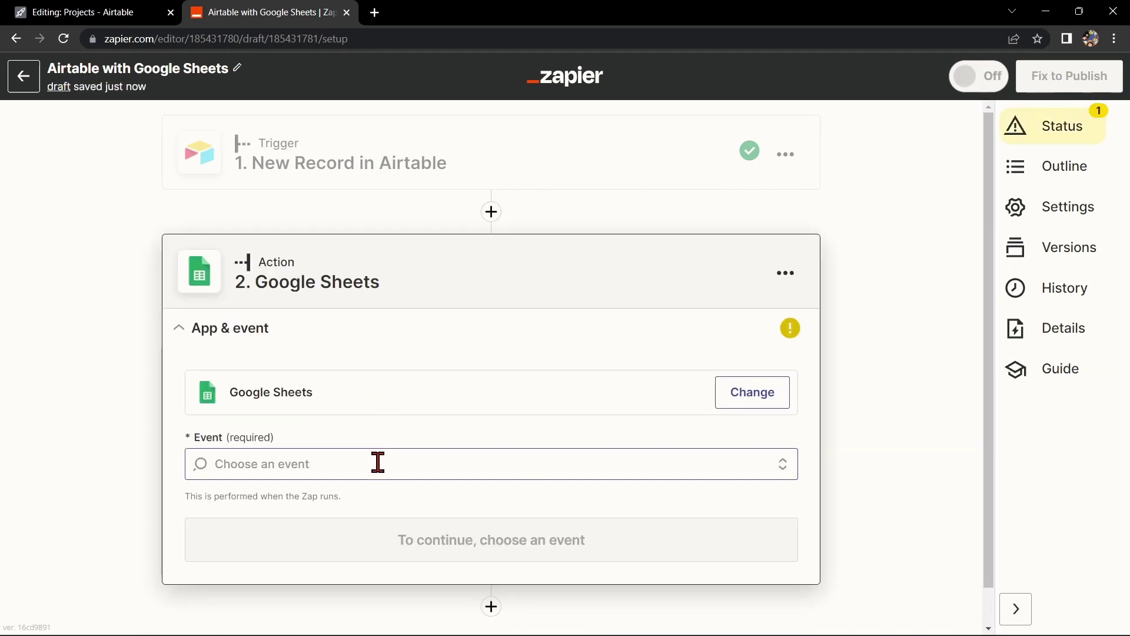
pyautogui.click(379, 464)
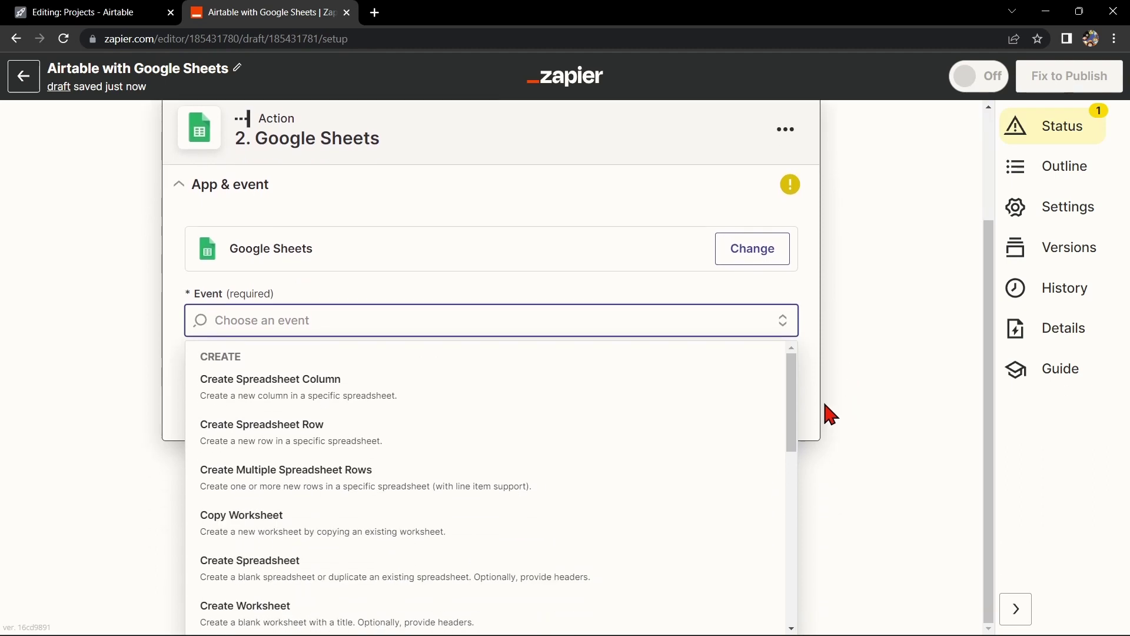
pyautogui.click(352, 447)
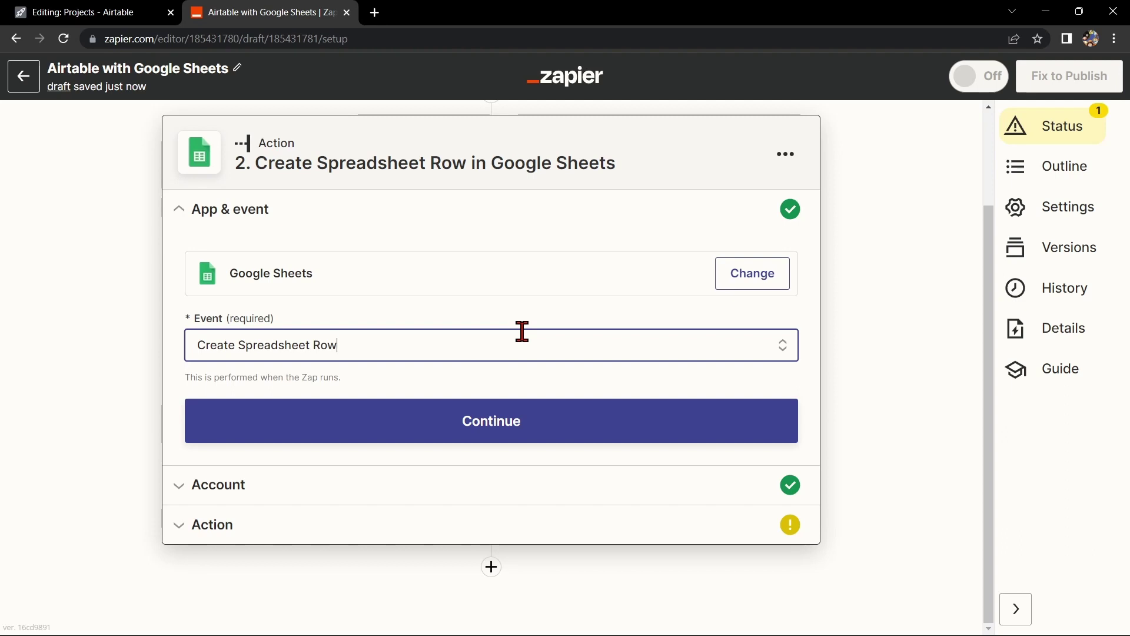
# - Keep the already connected Google Sheets account for the action
pyautogui.click(554, 434)
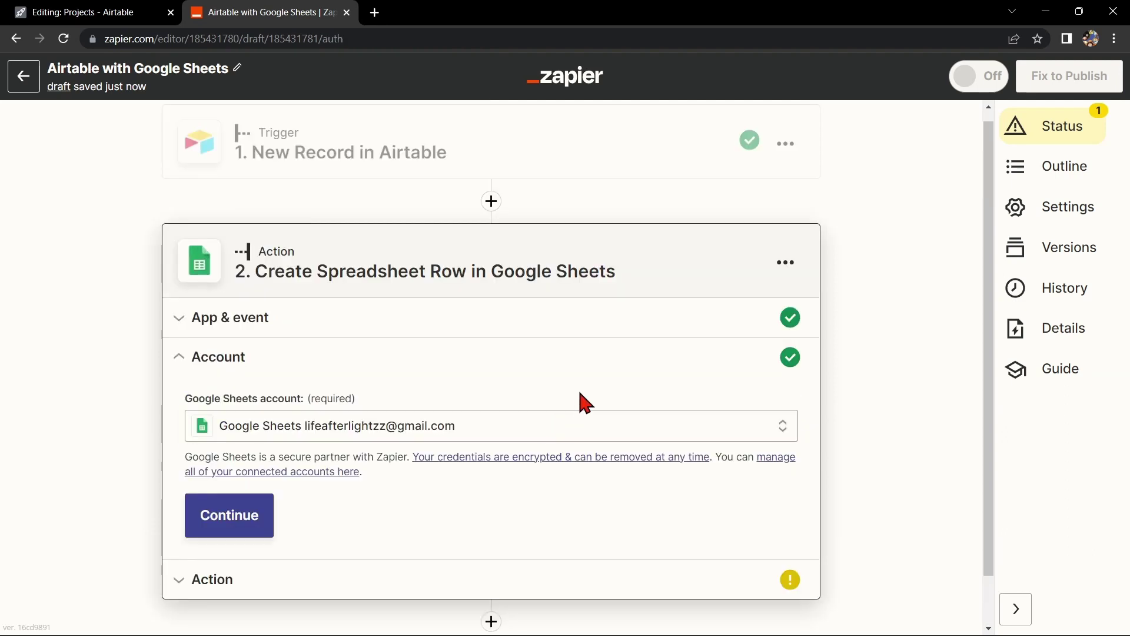
pyautogui.scroll(-1, 569, 371)
pyautogui.click(505, 378)
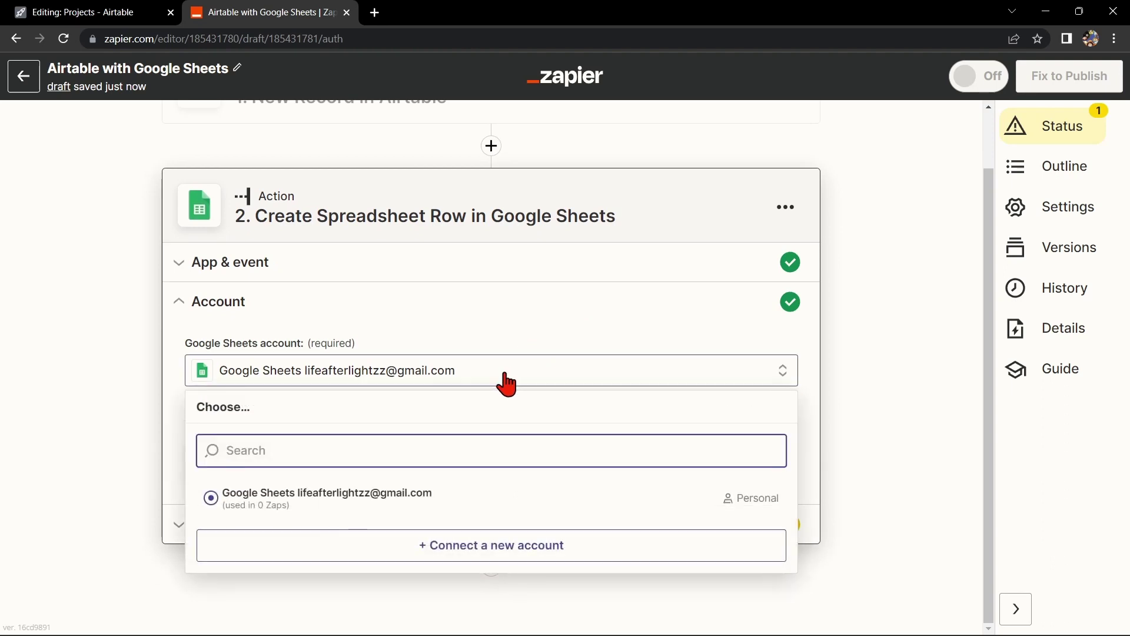
pyautogui.click(483, 311)
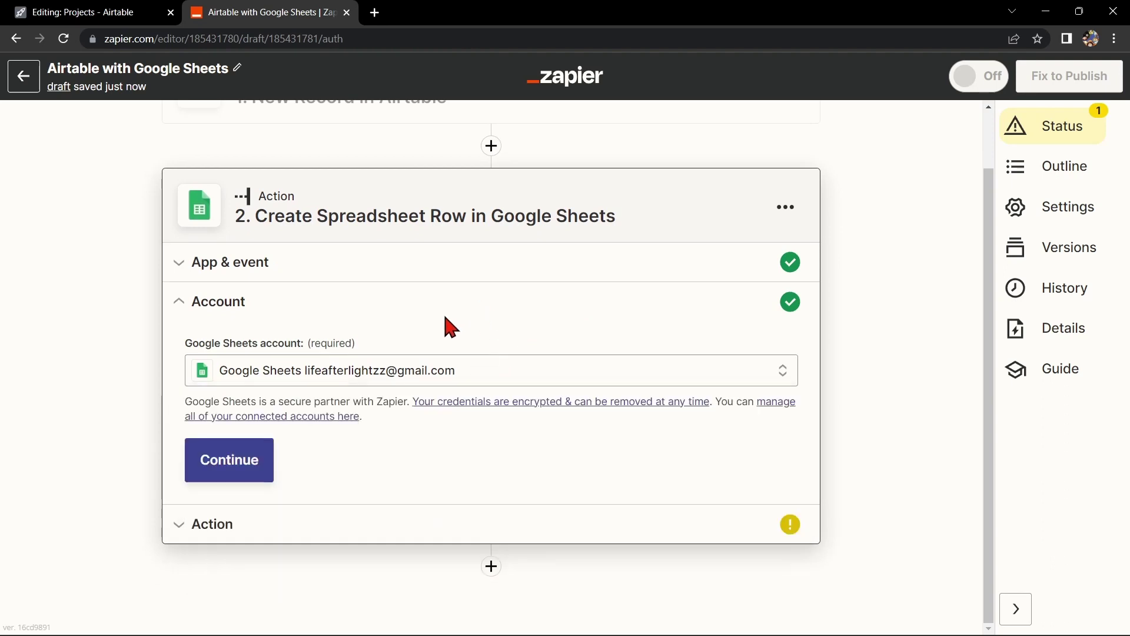
pyautogui.click(257, 475)
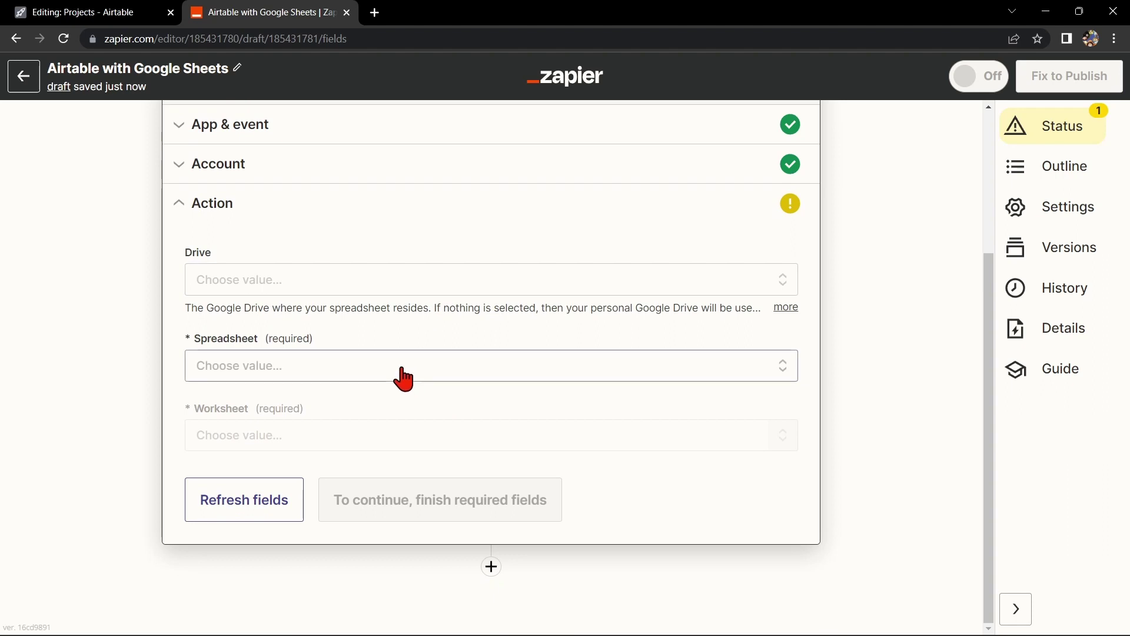
# - Target the Example spreadsheet's Sheet1 worksheet and continue to the test preview
pyautogui.click(398, 373)
pyautogui.click(315, 533)
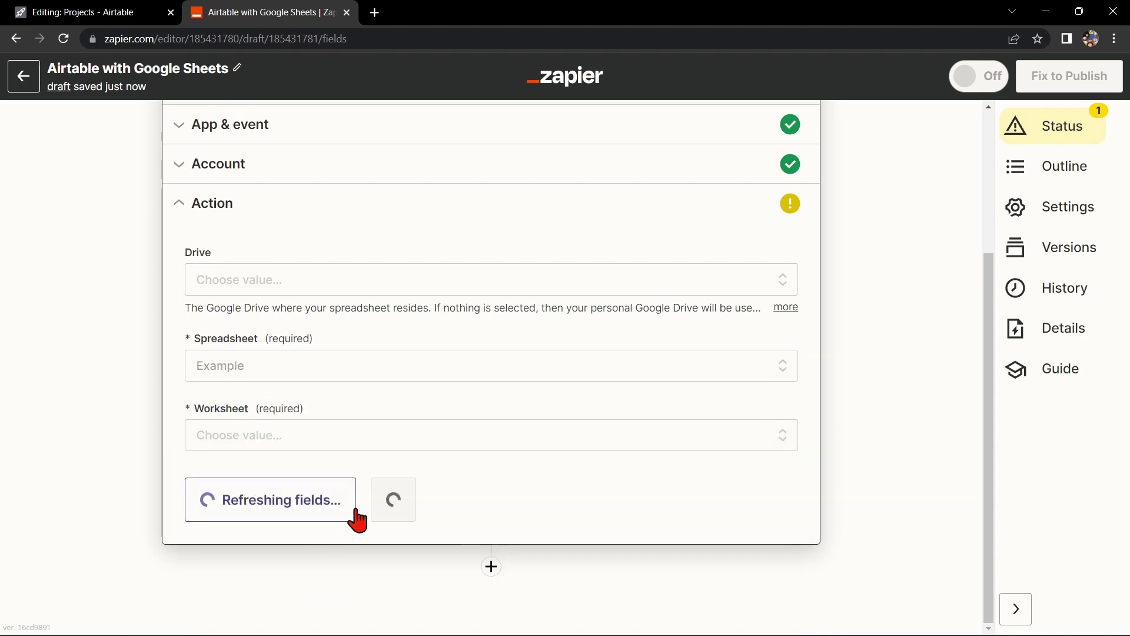
pyautogui.click(407, 437)
pyautogui.click(297, 604)
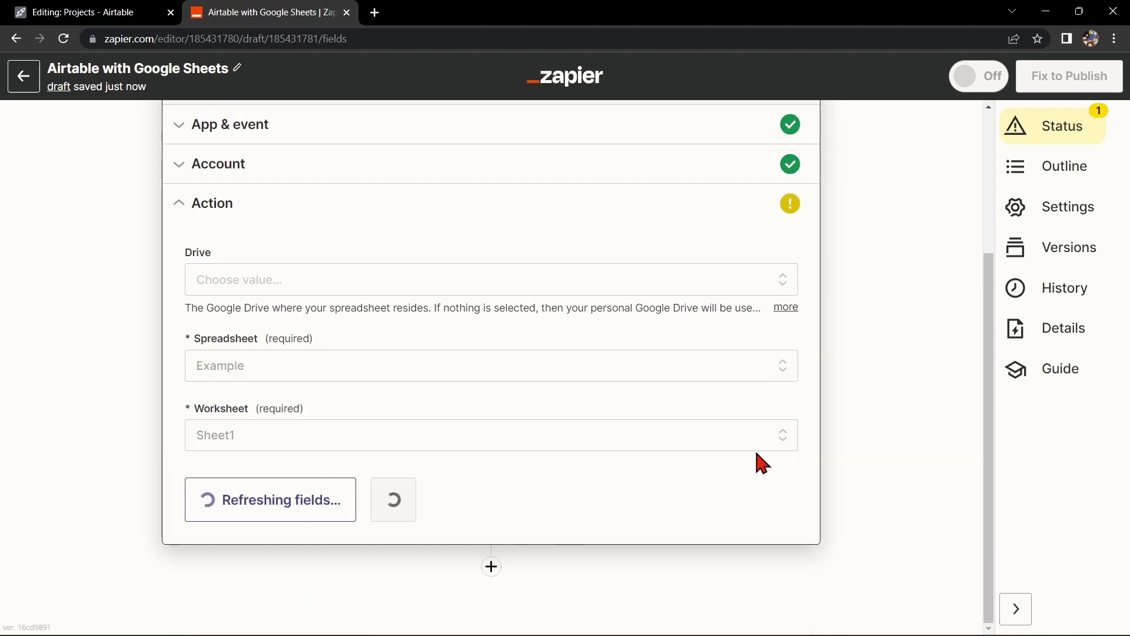
pyautogui.click(392, 612)
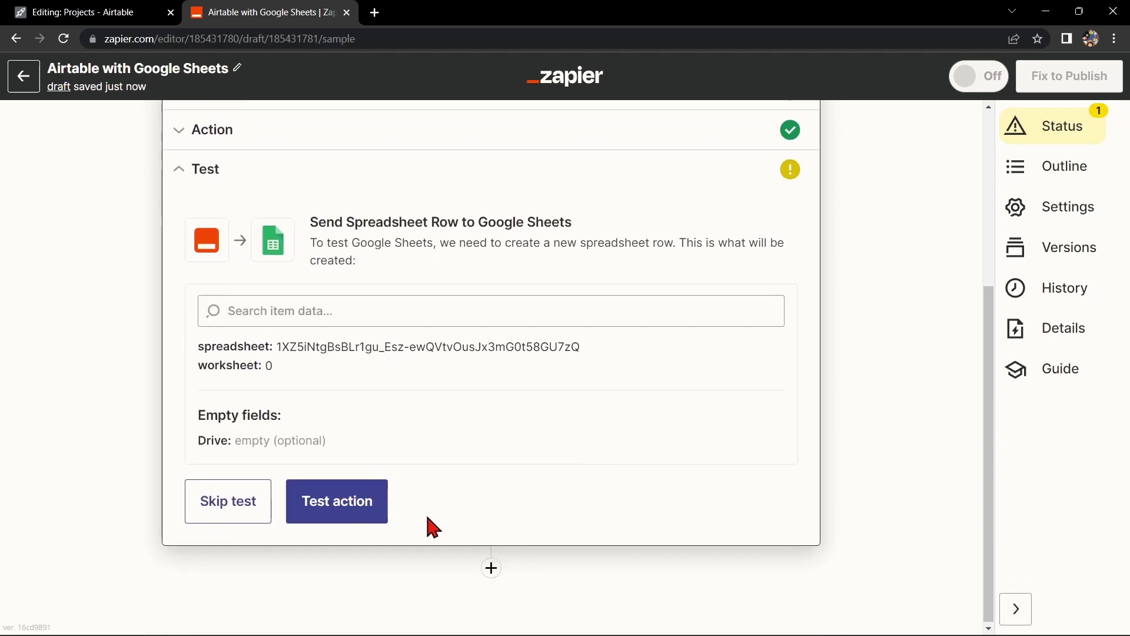
# - Send a test row to Google Sheets, then publish the Zap and turn it on
pyautogui.click(354, 508)
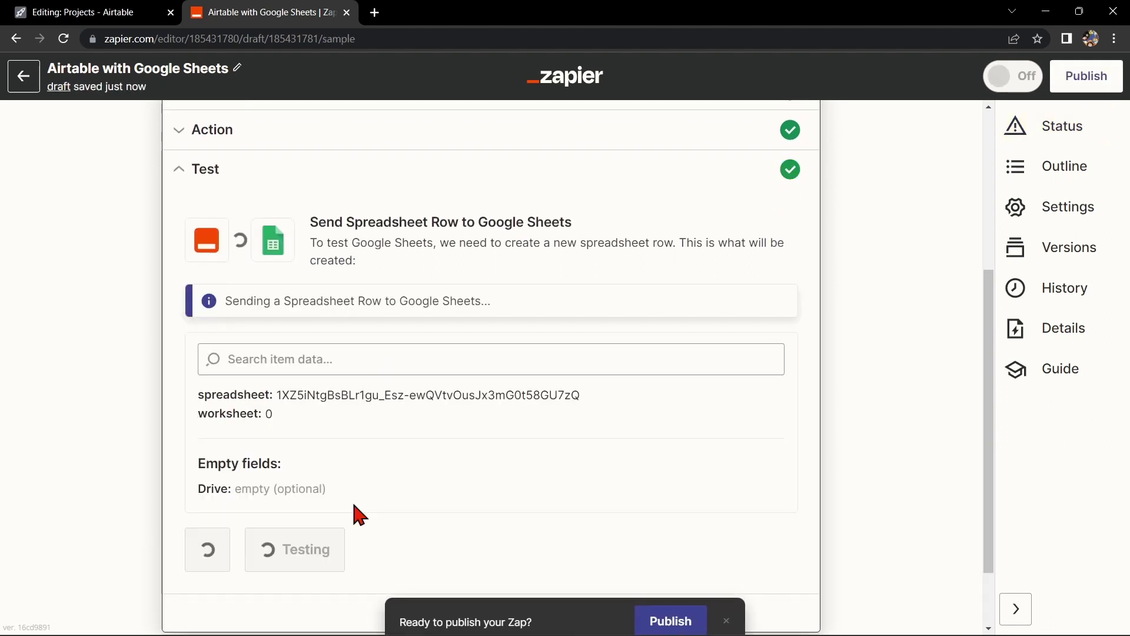
pyautogui.click(386, 475)
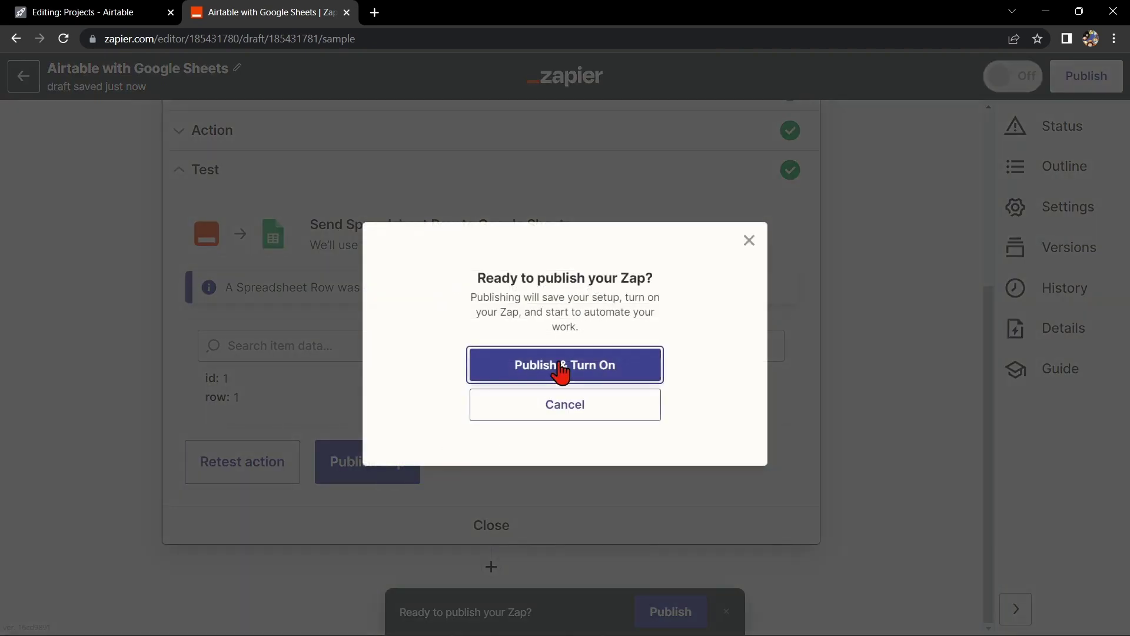
pyautogui.click(552, 370)
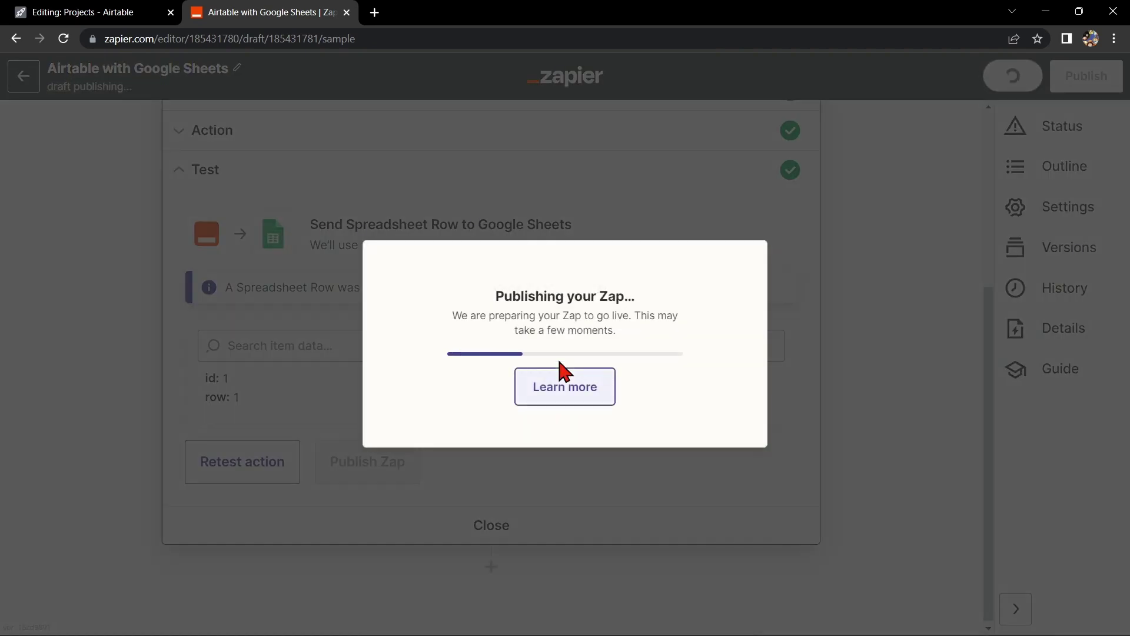